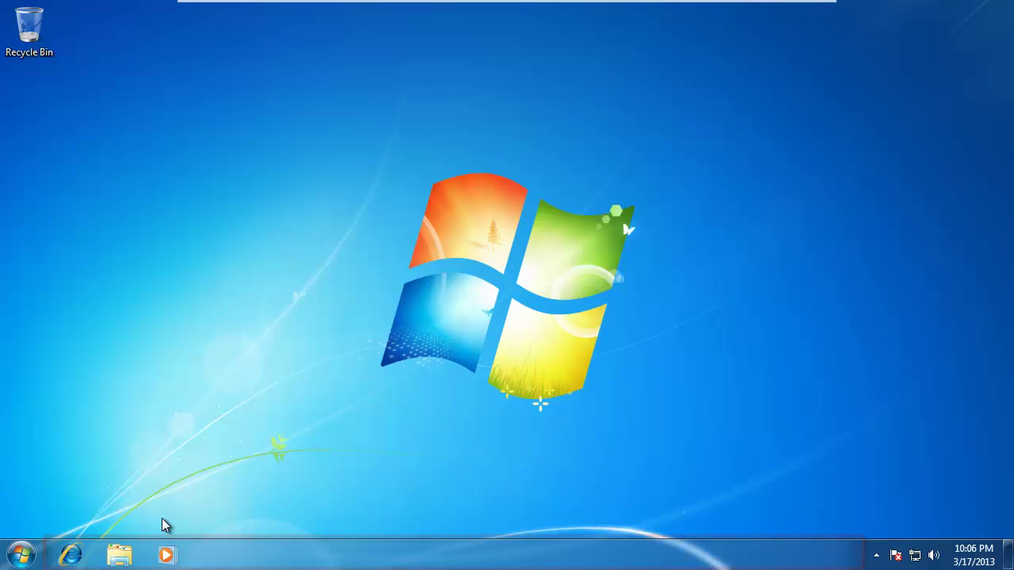
Pin Notepad and the Snipping Tool to the taskbar, and test the pinned Notepad by opening and closing it
{"action": "left_click", "coordinate": [22, 556]}
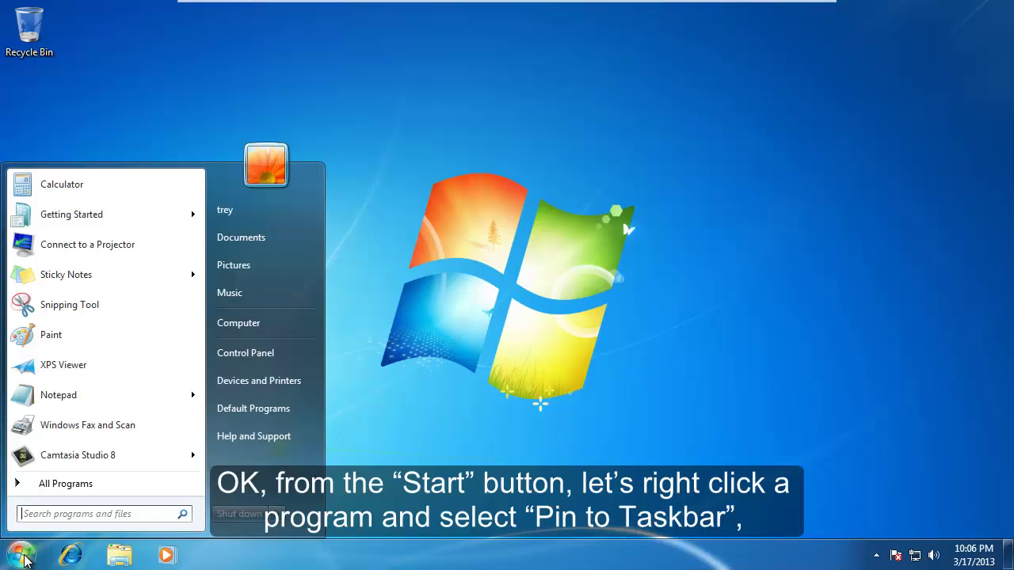
{"action": "right_click", "coordinate": [70, 400]}
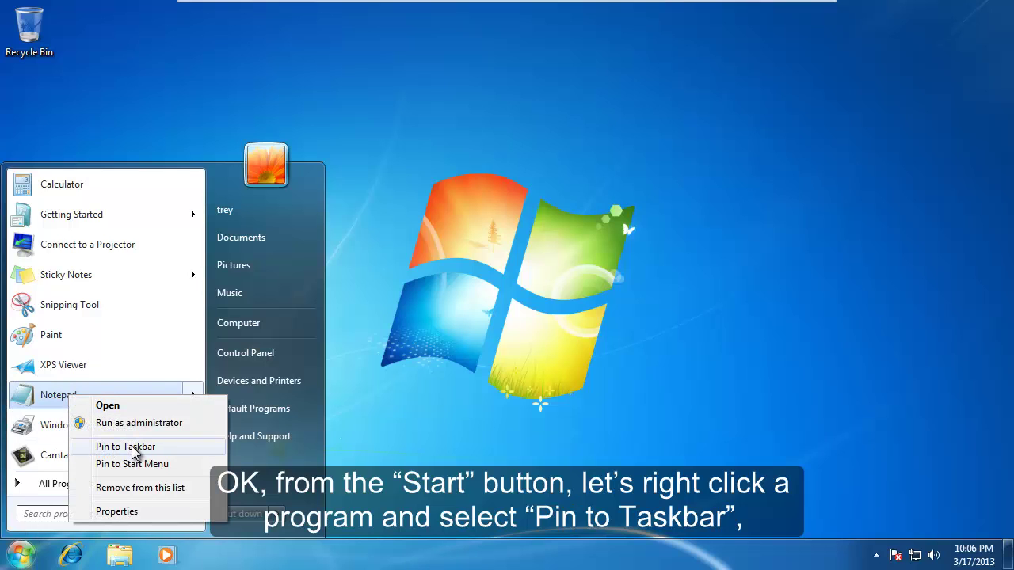
{"action": "left_click", "coordinate": [125, 447]}
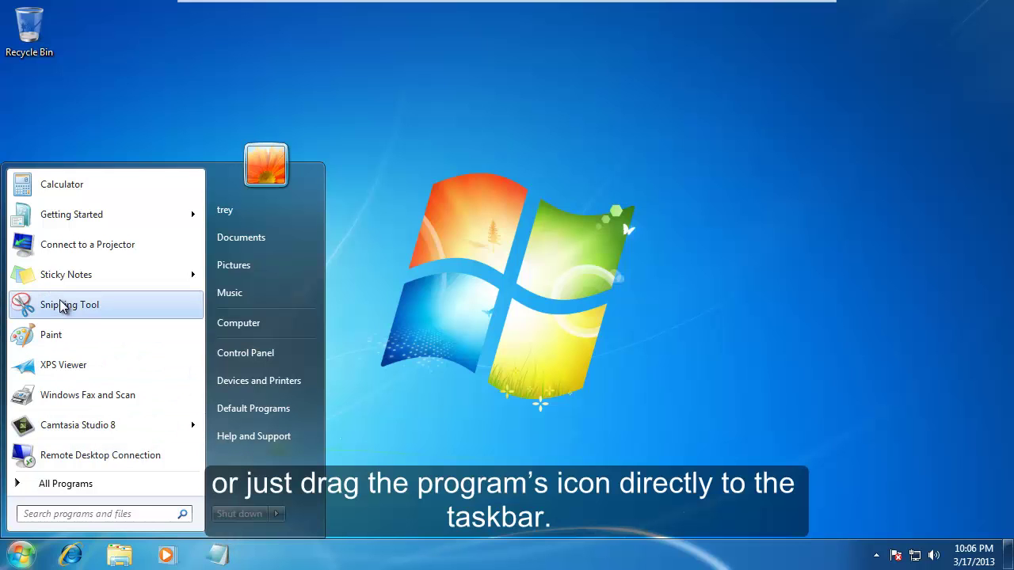
{"action": "left_click_drag", "start_coordinate": [64, 306], "coordinate": [271, 559]}
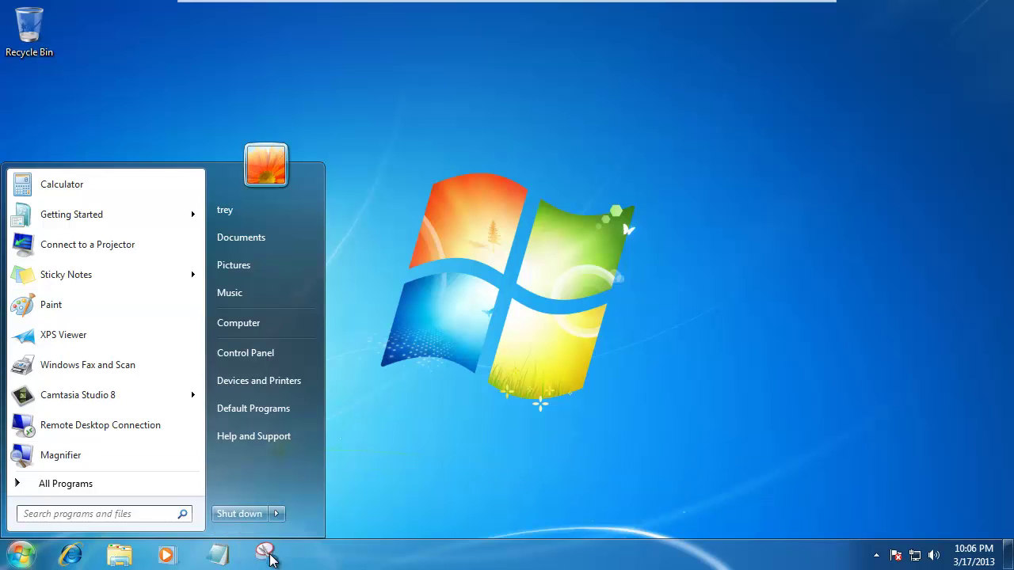
{"action": "left_click", "coordinate": [217, 555]}
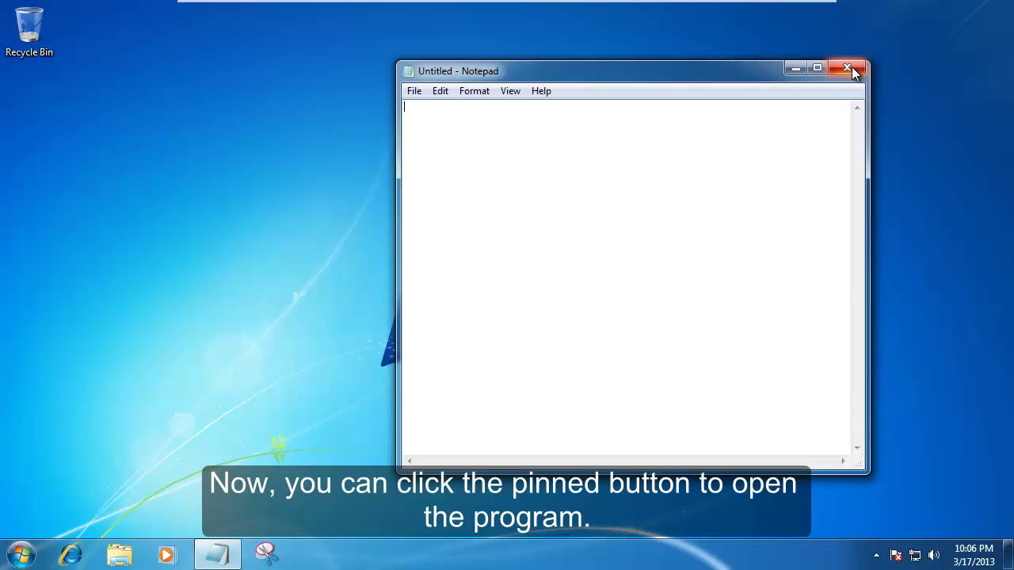
{"action": "left_click", "coordinate": [847, 69]}
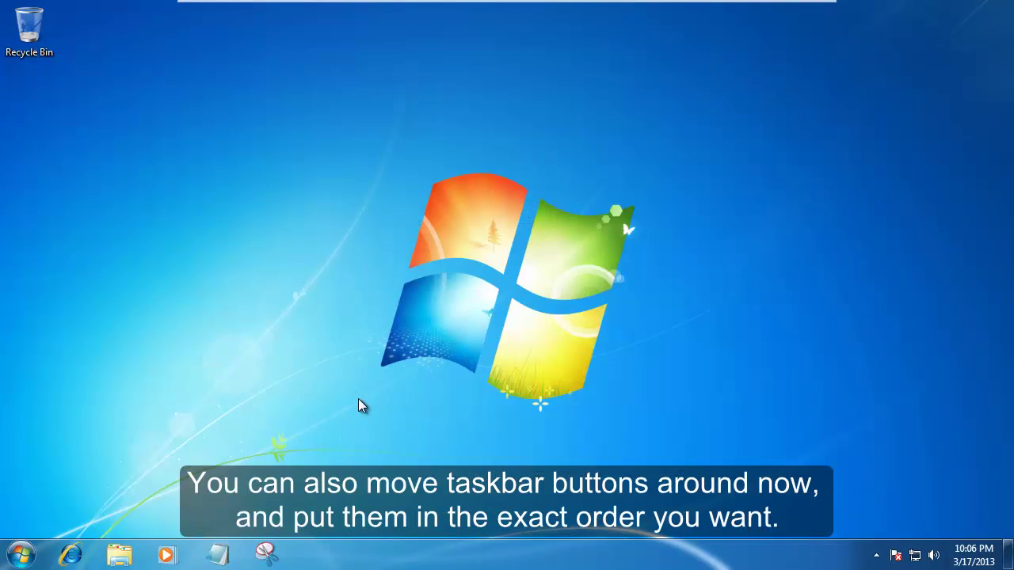
Reorder the taskbar programs to Windows Explorer, Snipping Tool, Internet Explorer, Media Player and Notepad, and open the Start menu
{"action": "left_click_drag", "start_coordinate": [263, 560], "coordinate": [166, 558]}
{"action": "left_click_drag", "start_coordinate": [85, 559], "coordinate": [187, 554]}
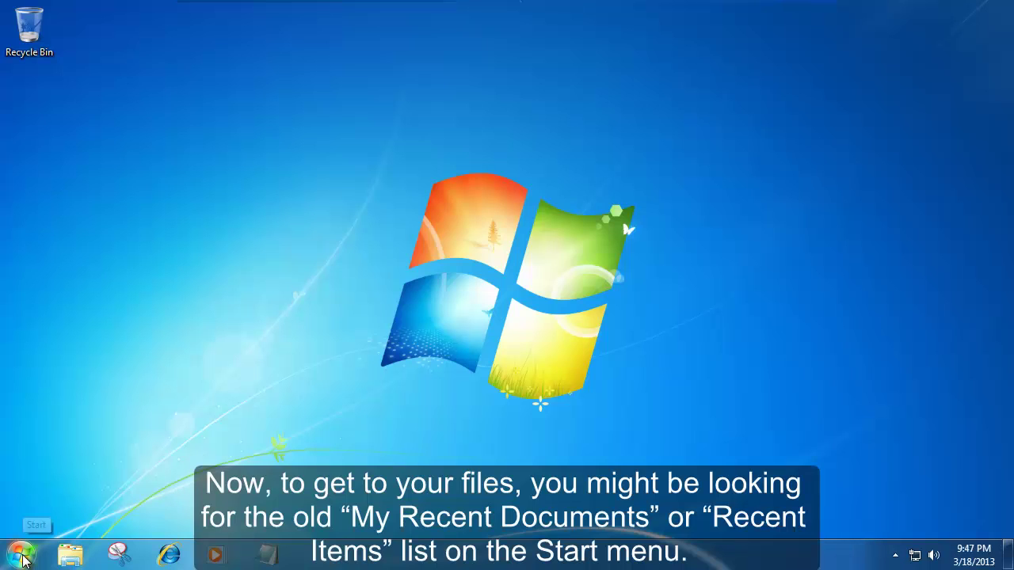
{"action": "left_click", "coordinate": [21, 556]}
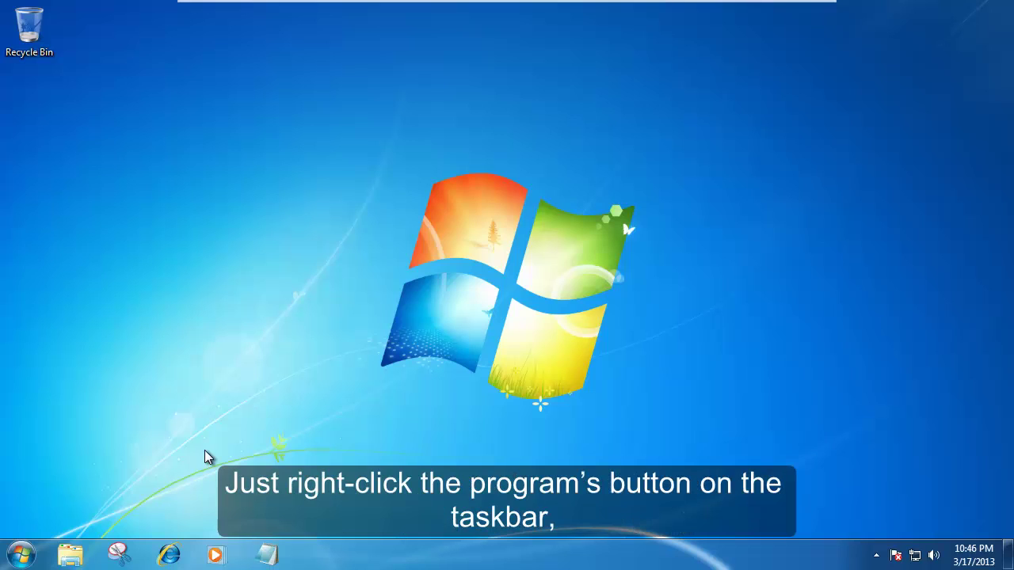
Open the recent Test file from Notepad's Jump List, and place a second, blank Notepad window beside it
{"action": "right_click", "coordinate": [272, 555]}
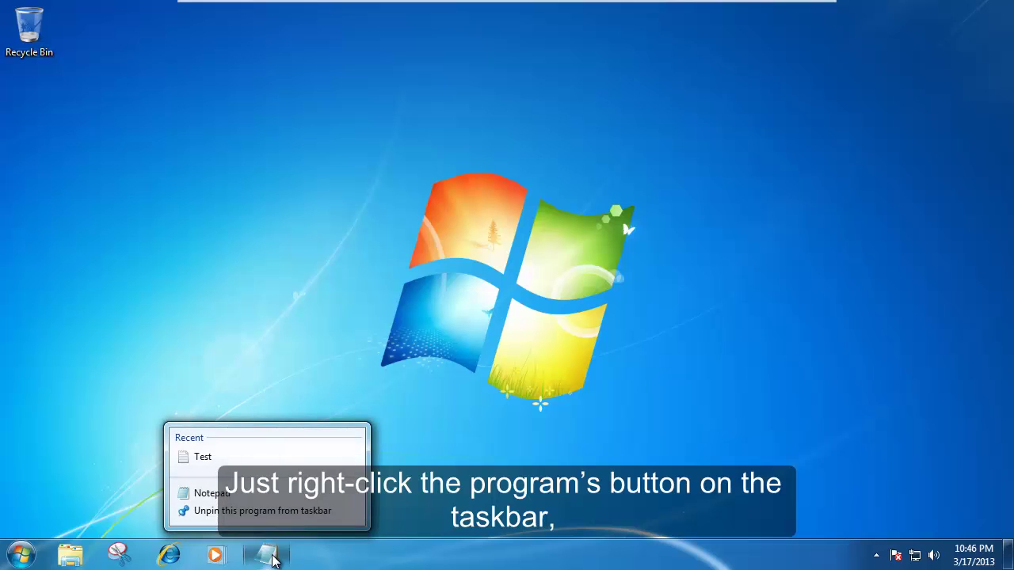
{"action": "left_click", "coordinate": [232, 458]}
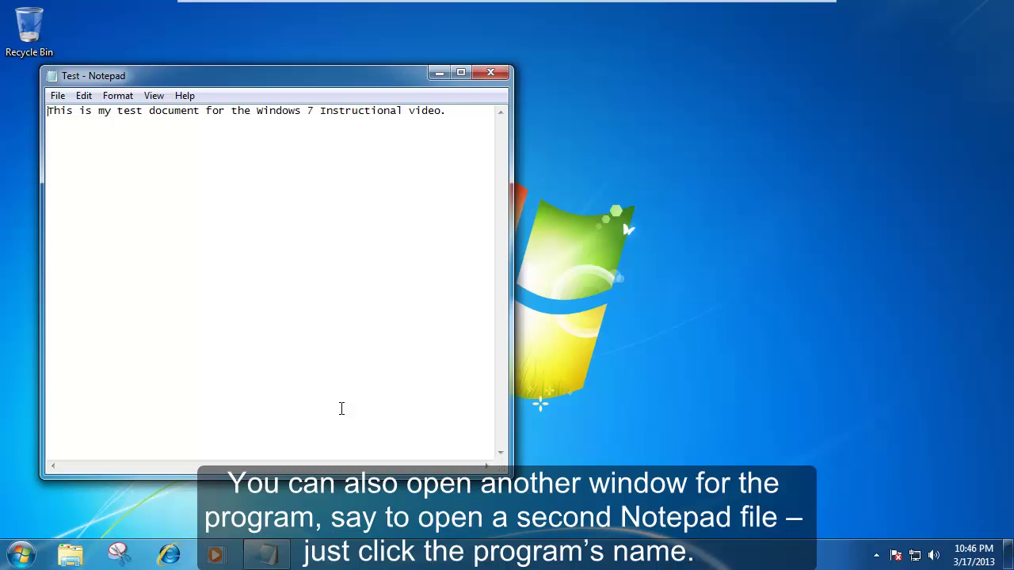
{"action": "right_click", "coordinate": [270, 558]}
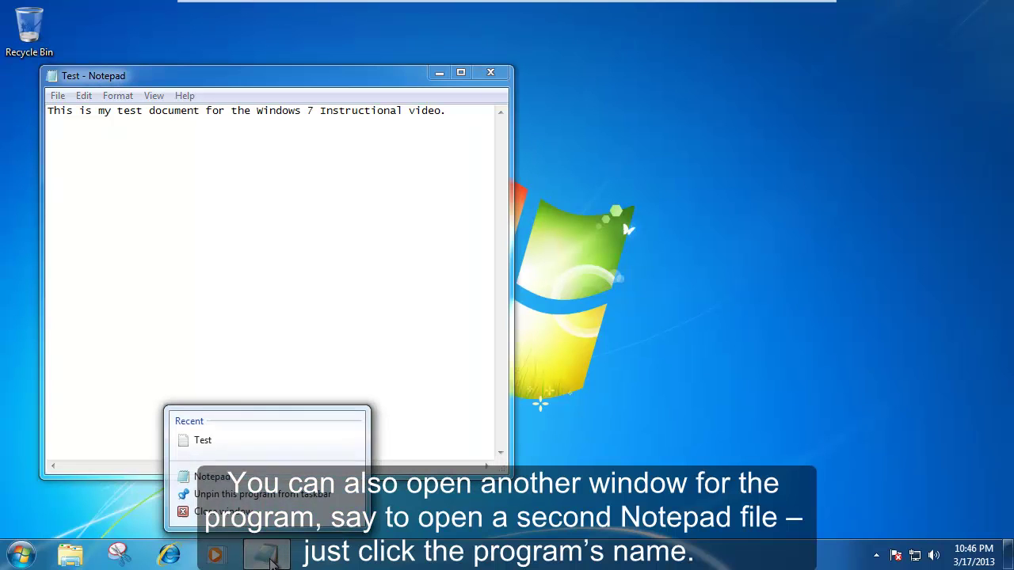
{"action": "left_click", "coordinate": [262, 476]}
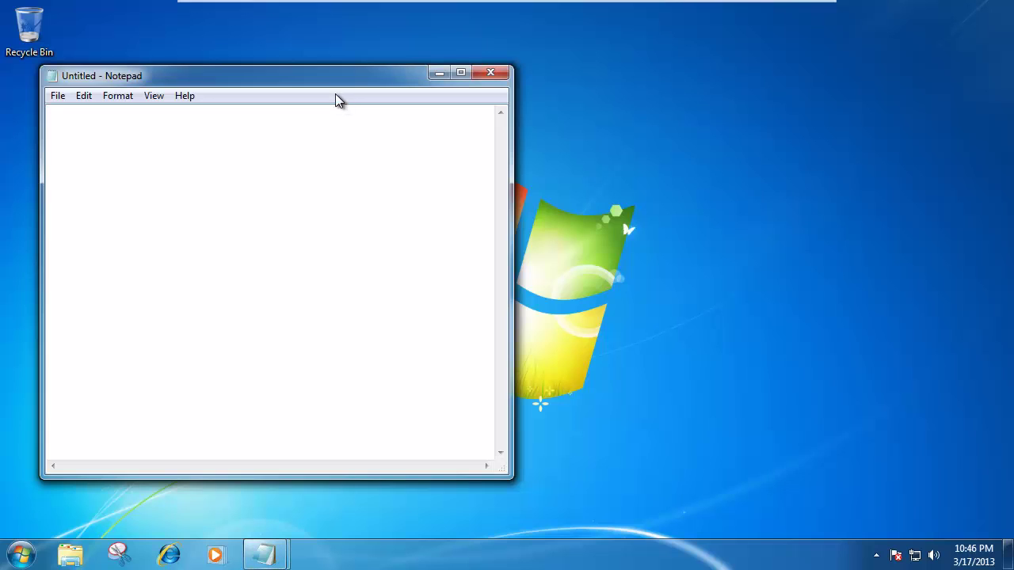
{"action": "left_click_drag", "start_coordinate": [363, 82], "coordinate": [746, 82]}
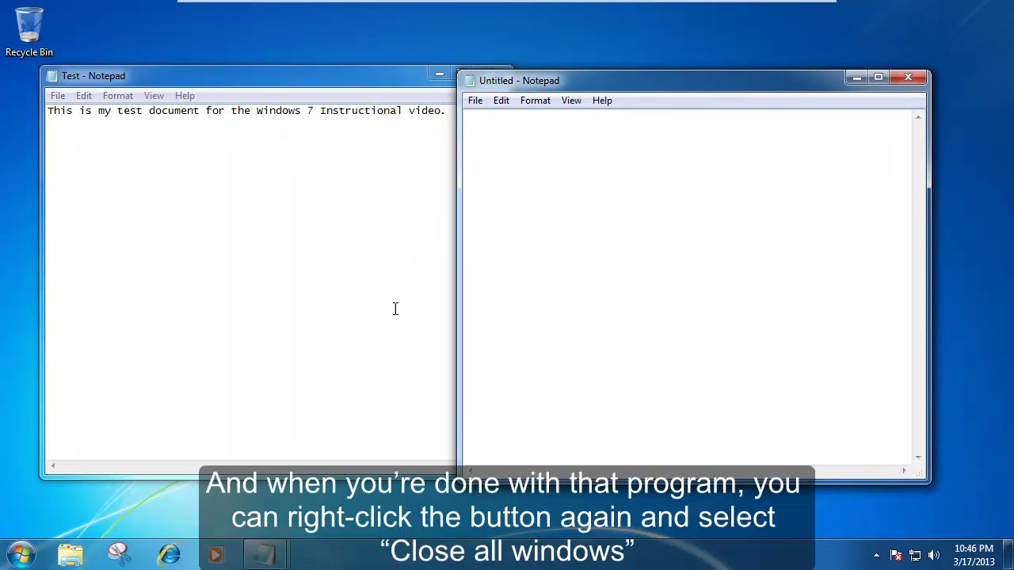
Close all open Notepad windows at once from the program's Jump List
{"action": "mouse_move", "coordinate": [270, 561]}
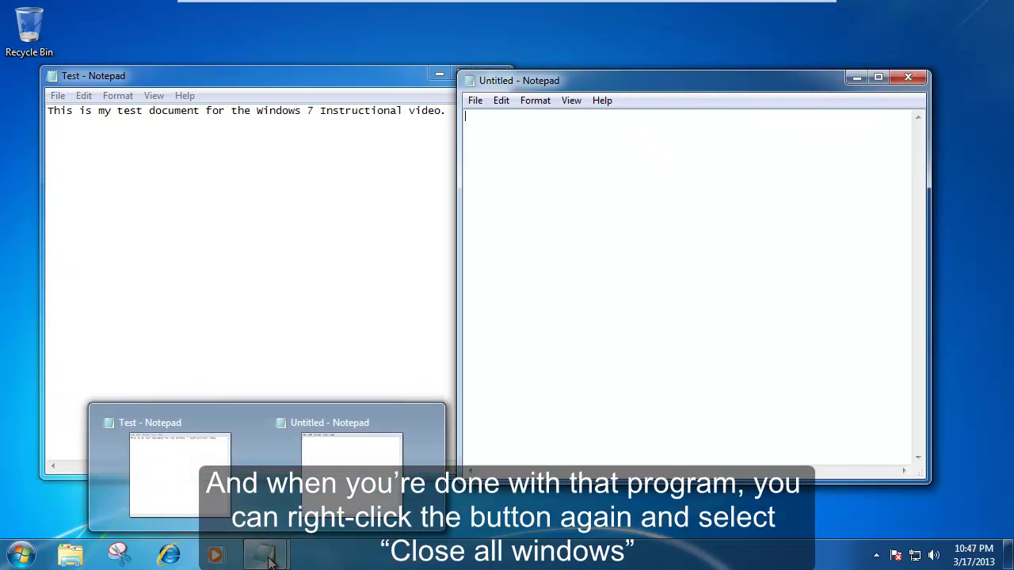
{"action": "right_click", "coordinate": [270, 561]}
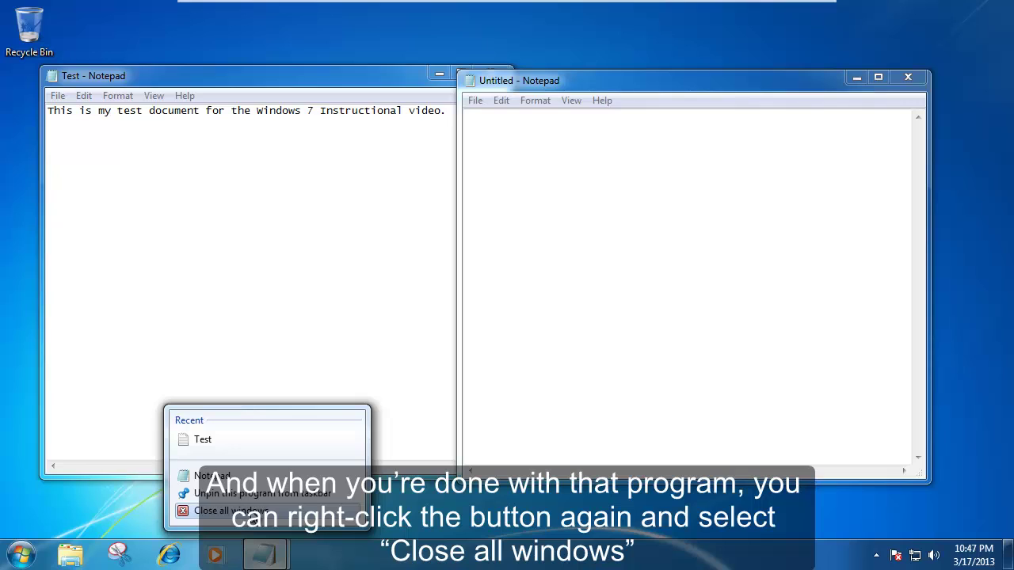
{"action": "left_click", "coordinate": [238, 511]}
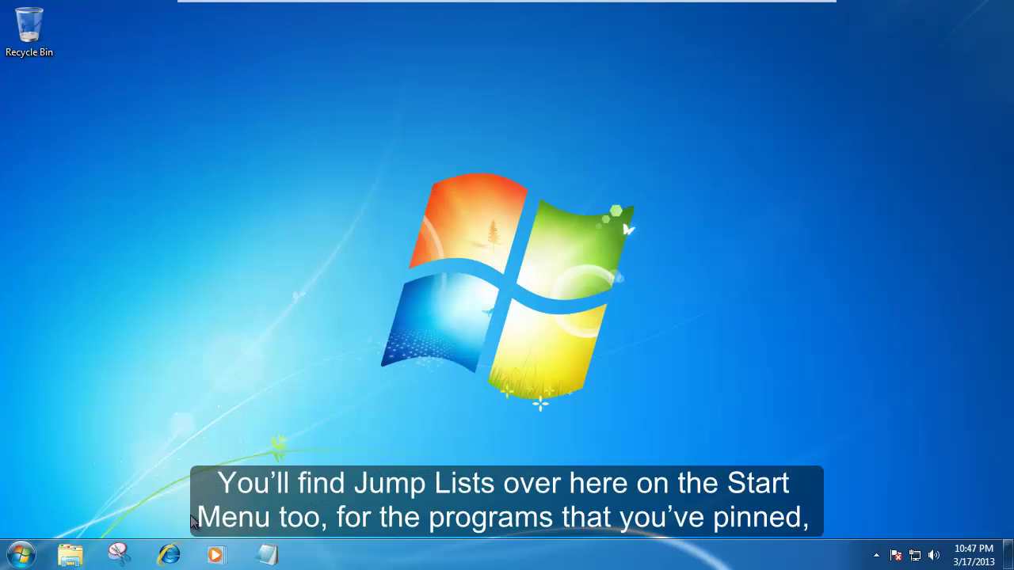
View the Jump List of the pinned Sticky Notes program in the Start menu
{"action": "left_click", "coordinate": [21, 556]}
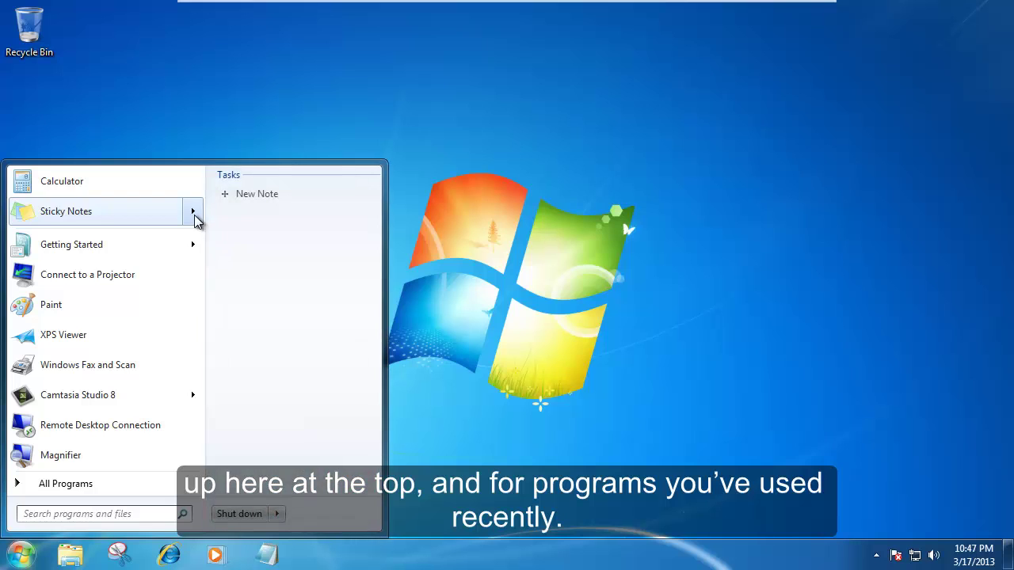
{"action": "left_click", "coordinate": [70, 559]}
Open the Documents library from Windows Explorer's Jump List and close its window
{"action": "right_click", "coordinate": [70, 558]}
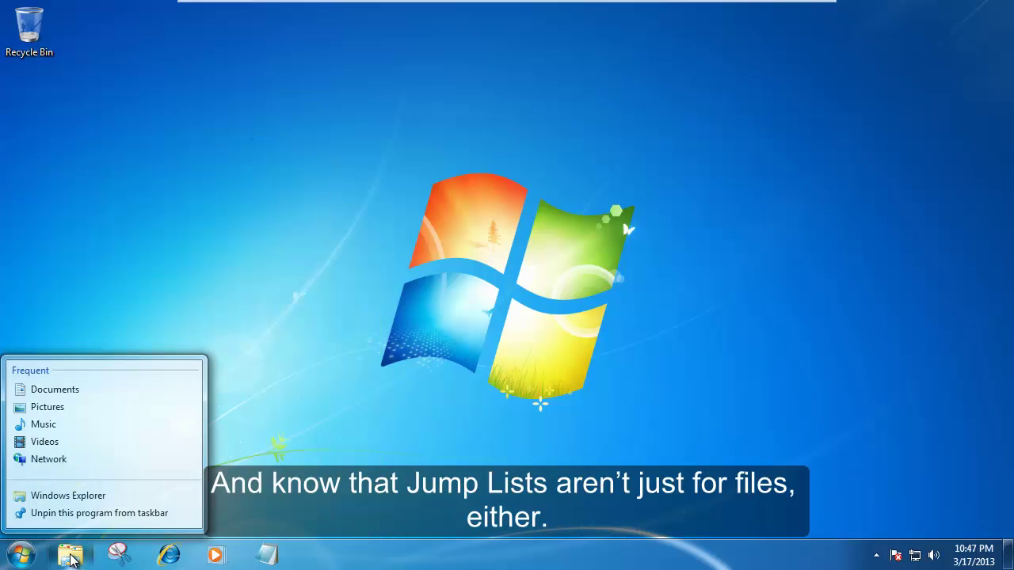
{"action": "left_click", "coordinate": [72, 387]}
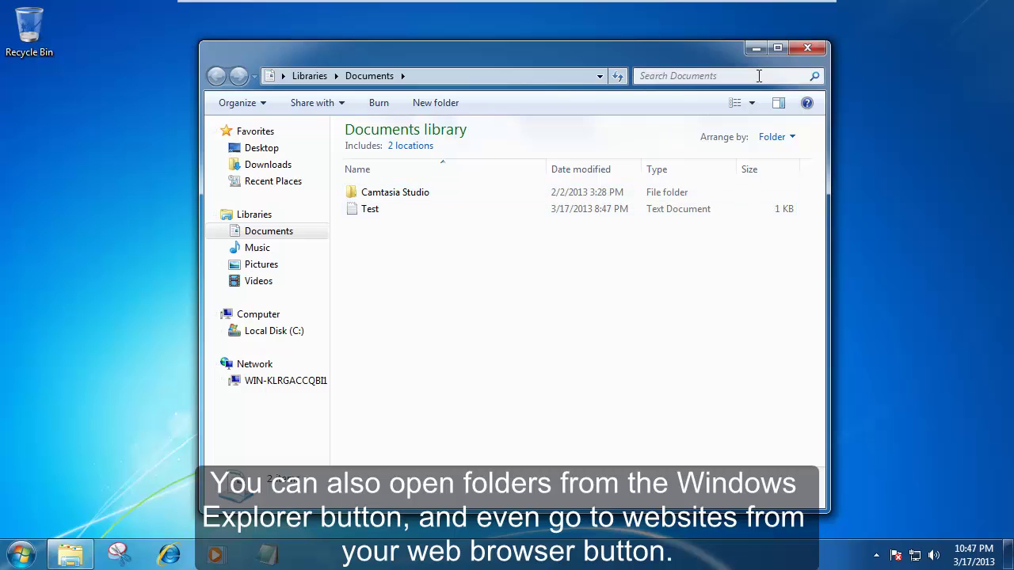
{"action": "left_click", "coordinate": [807, 48]}
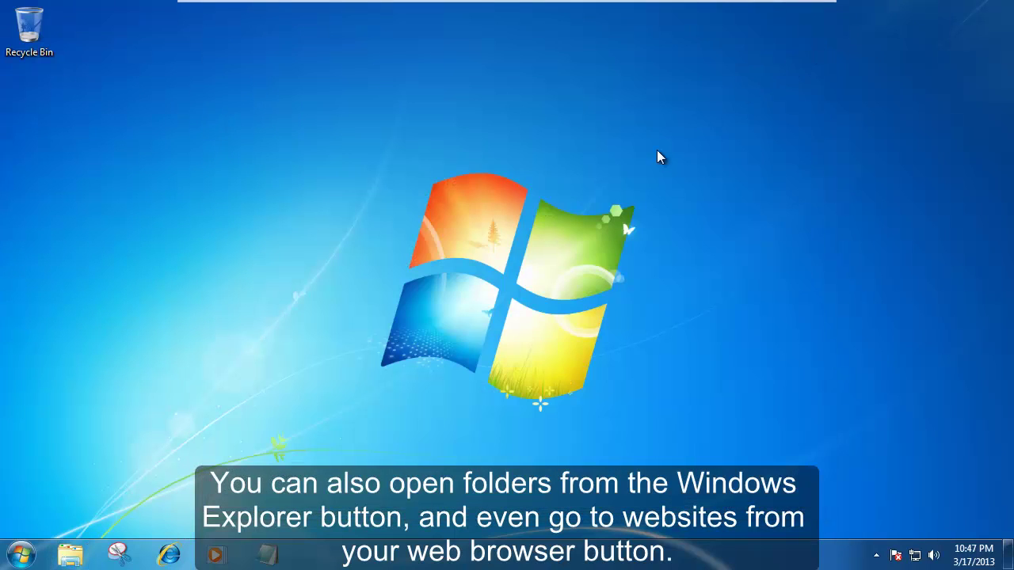
Open a website from Internet Explorer's Jump List
{"action": "right_click", "coordinate": [169, 555]}
{"action": "left_click", "coordinate": [152, 406]}
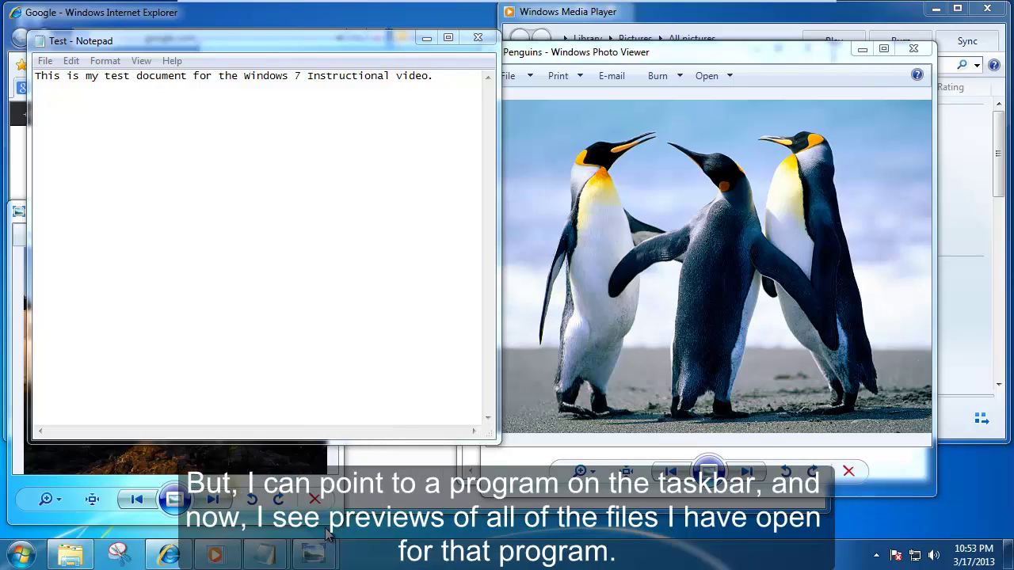
Peek at the open windows through their taskbar previews and bring the Google Internet Explorer window to the front
{"action": "mouse_move", "coordinate": [316, 562]}
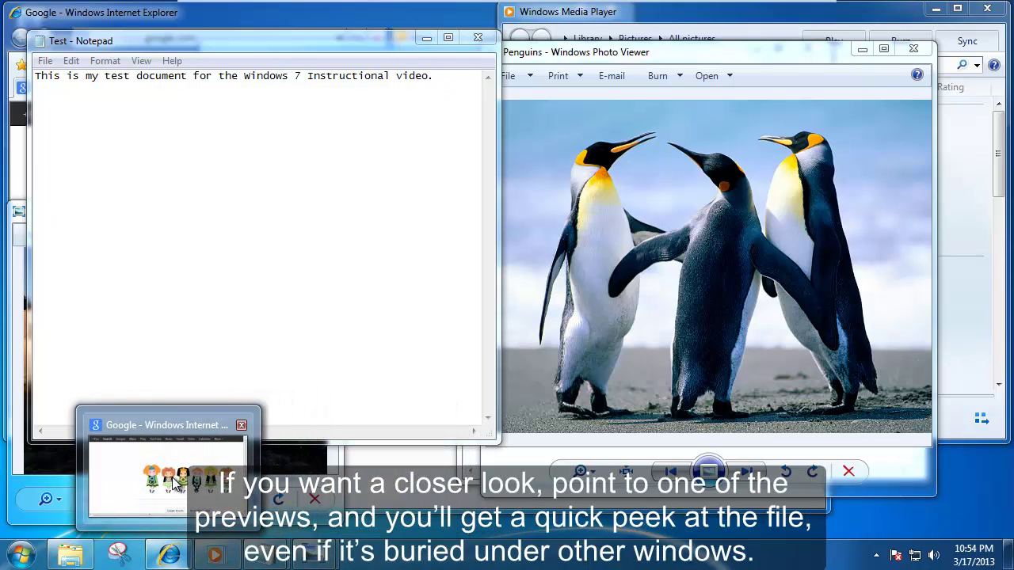
{"action": "mouse_move", "coordinate": [176, 485]}
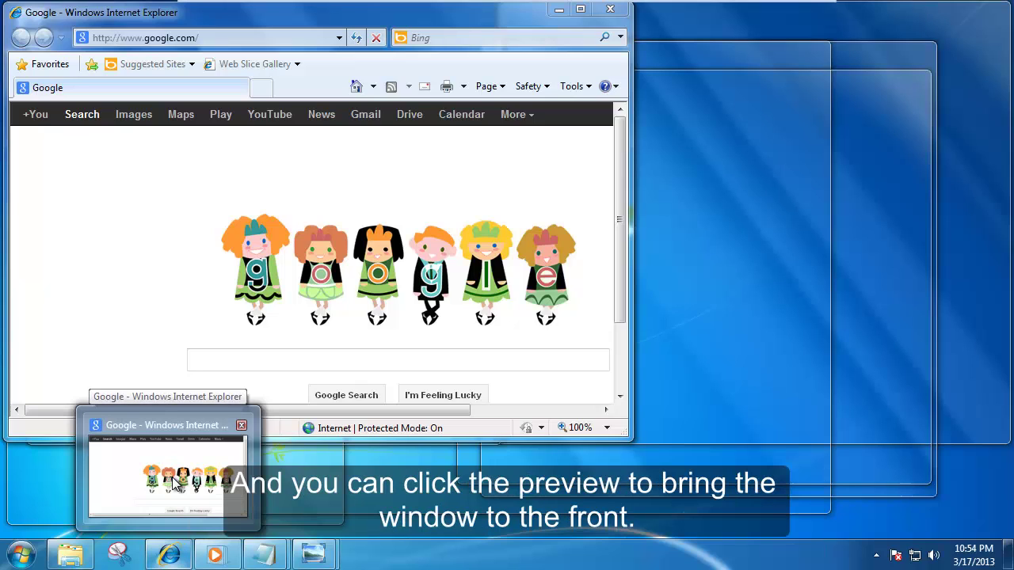
{"action": "left_click", "coordinate": [176, 484]}
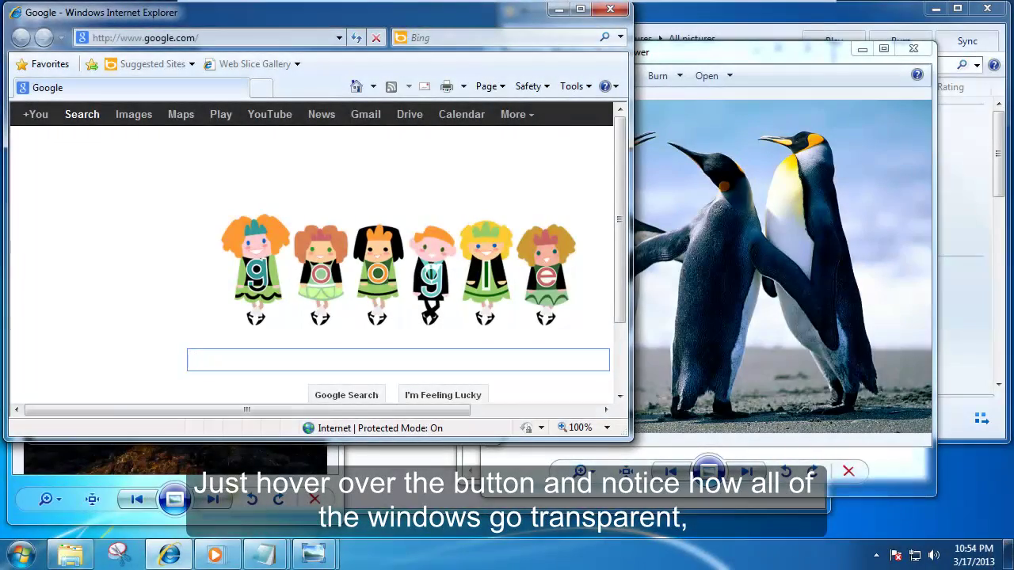
Peek at the desktop through the open windows, and minimize all of them and bring them back
{"action": "mouse_move", "coordinate": [1009, 559]}
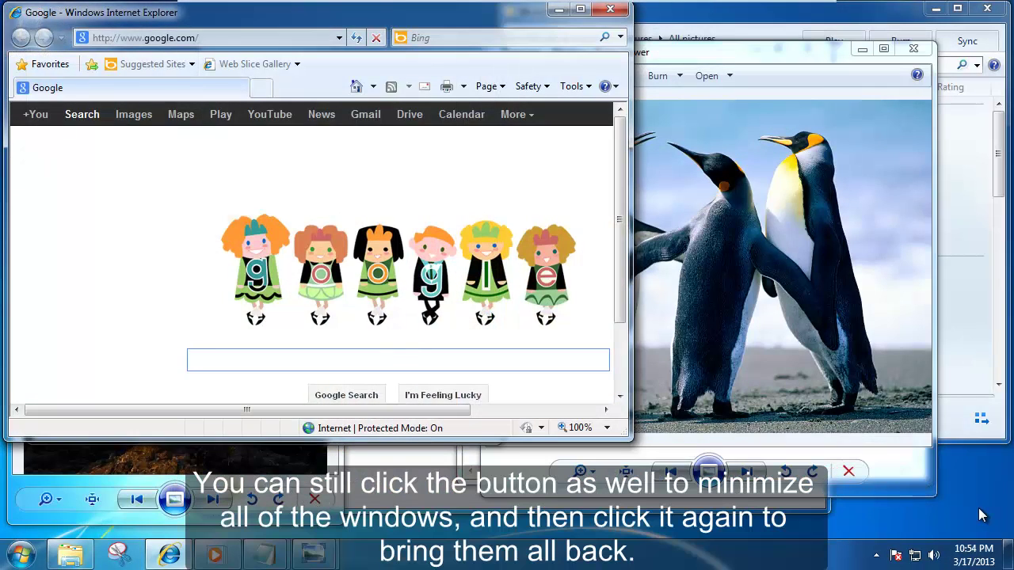
{"action": "left_click", "coordinate": [1009, 560]}
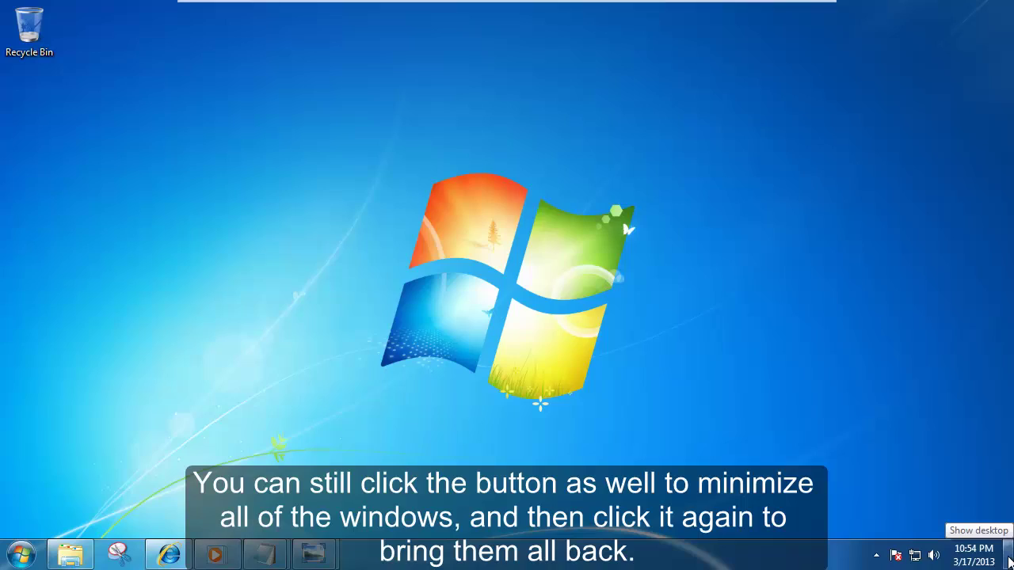
{"action": "left_click", "coordinate": [1009, 559]}
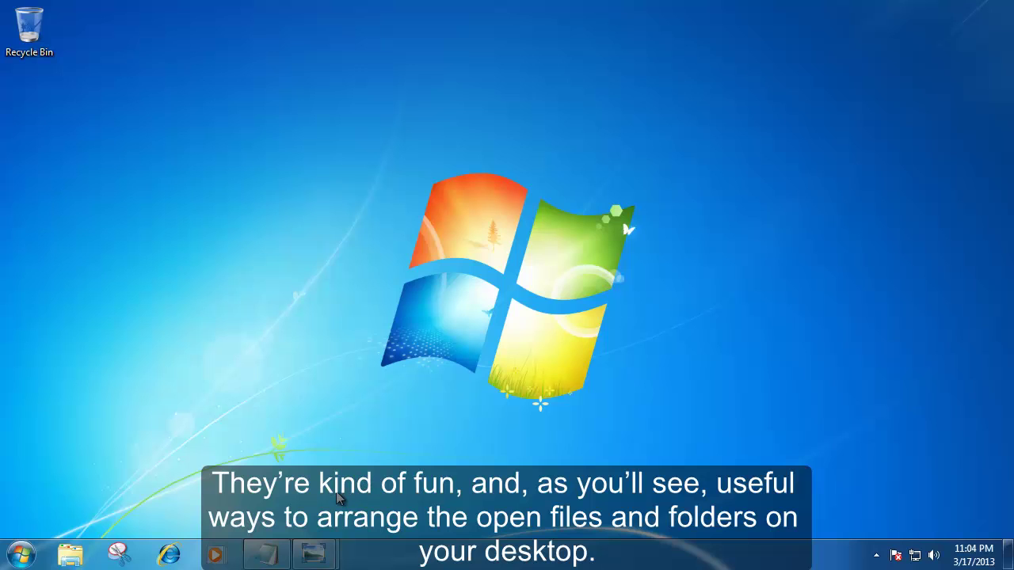
Restore the Penguins and Lighthouse photo windows and snap them side by side, Lighthouse to the left half and Penguins to the right half
{"action": "mouse_move", "coordinate": [313, 554]}
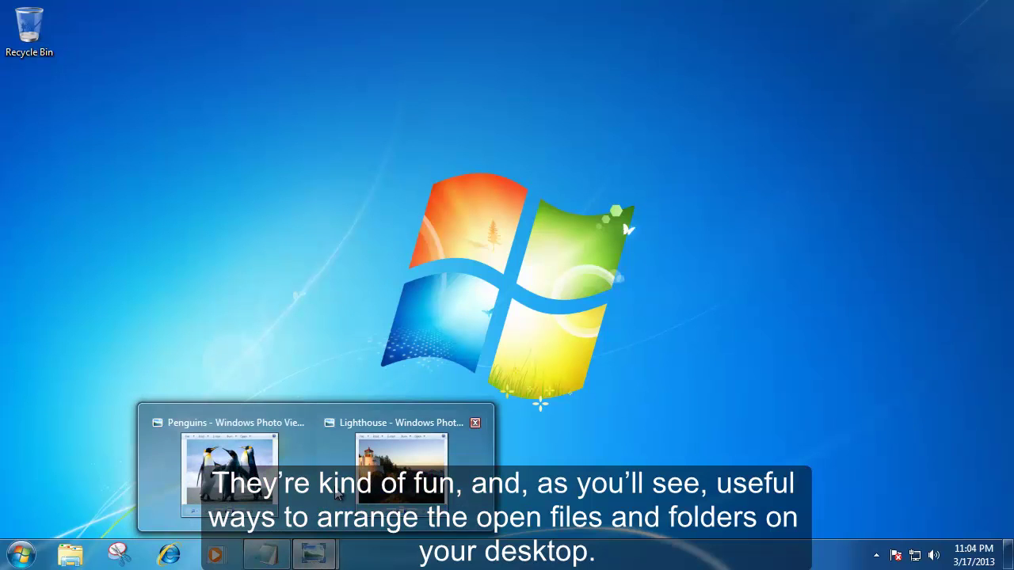
{"action": "left_click", "coordinate": [263, 455]}
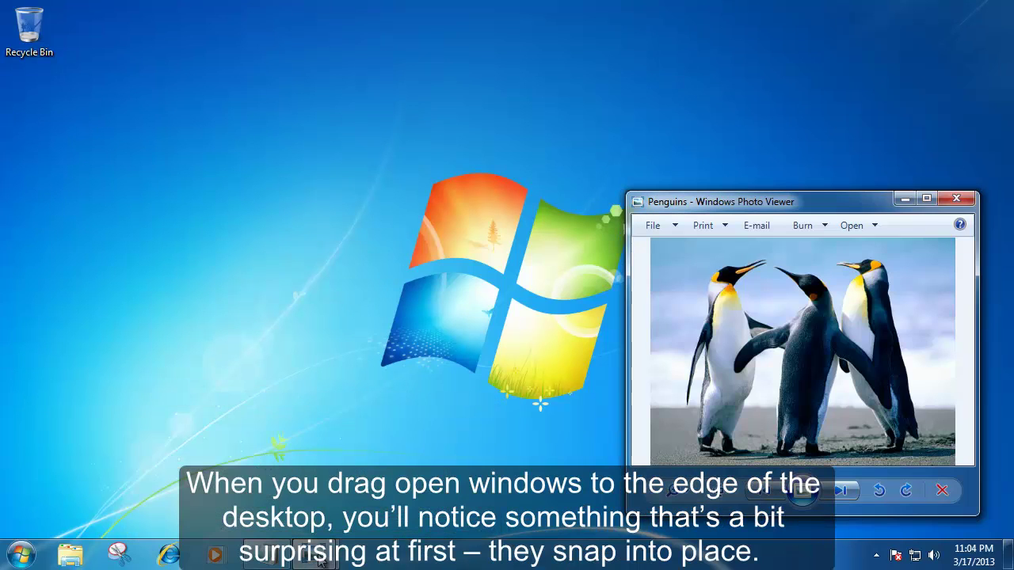
{"action": "left_click", "coordinate": [381, 466]}
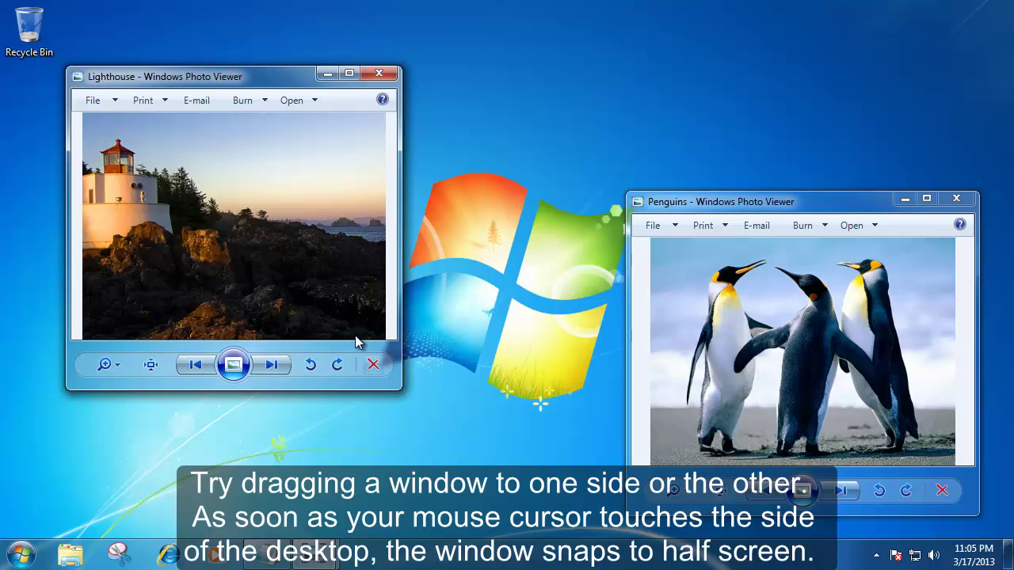
{"action": "left_click_drag", "start_coordinate": [146, 82], "coordinate": [7, 108]}
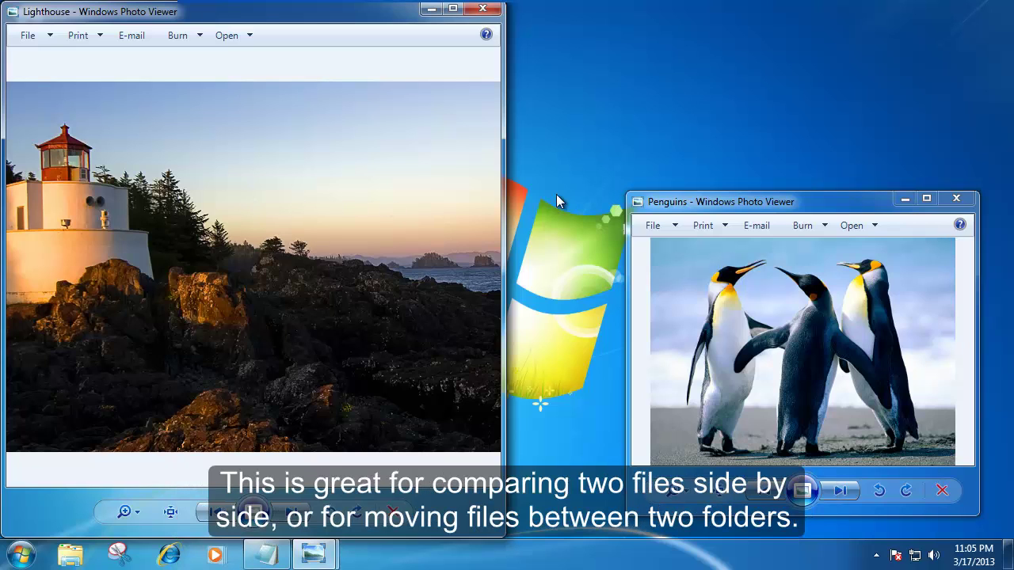
{"action": "left_click_drag", "start_coordinate": [873, 204], "coordinate": [1013, 158]}
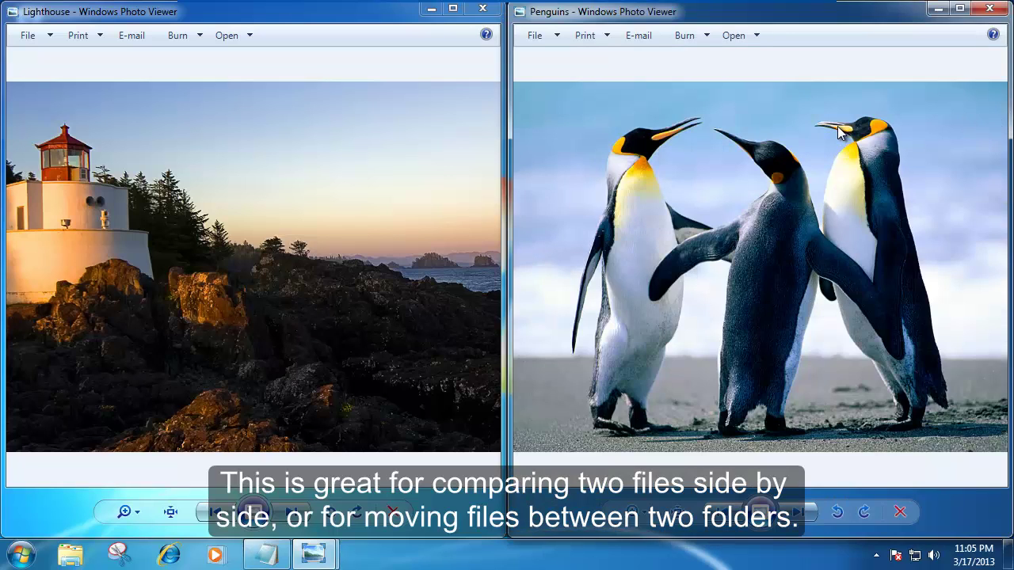
Close all Windows Photo Viewer windows at once from the program's Jump List
{"action": "right_click", "coordinate": [308, 559]}
{"action": "left_click", "coordinate": [310, 512]}
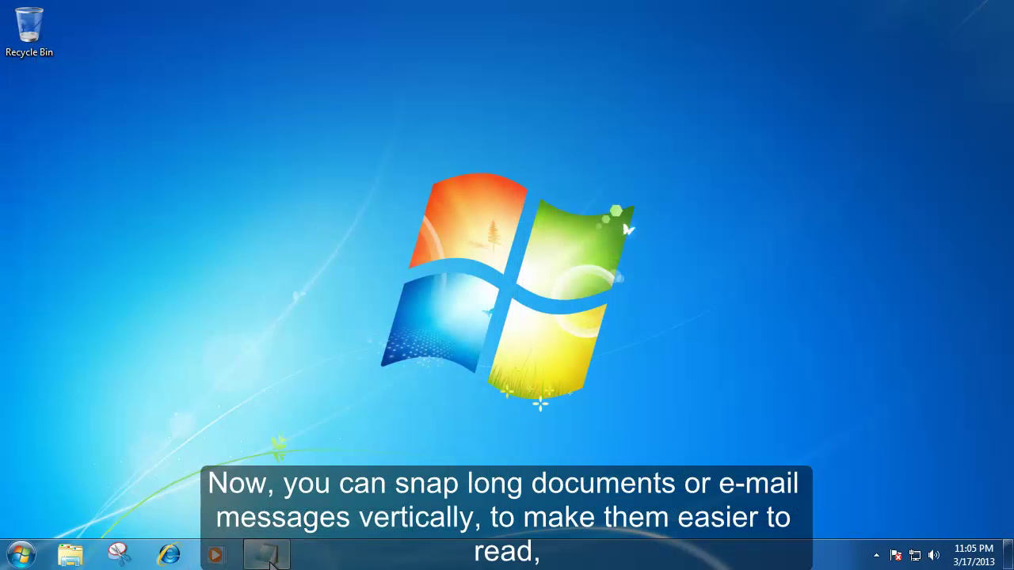
Restore the Test Notepad window and snap it vertically to the full height of the desktop
{"action": "left_click", "coordinate": [272, 553]}
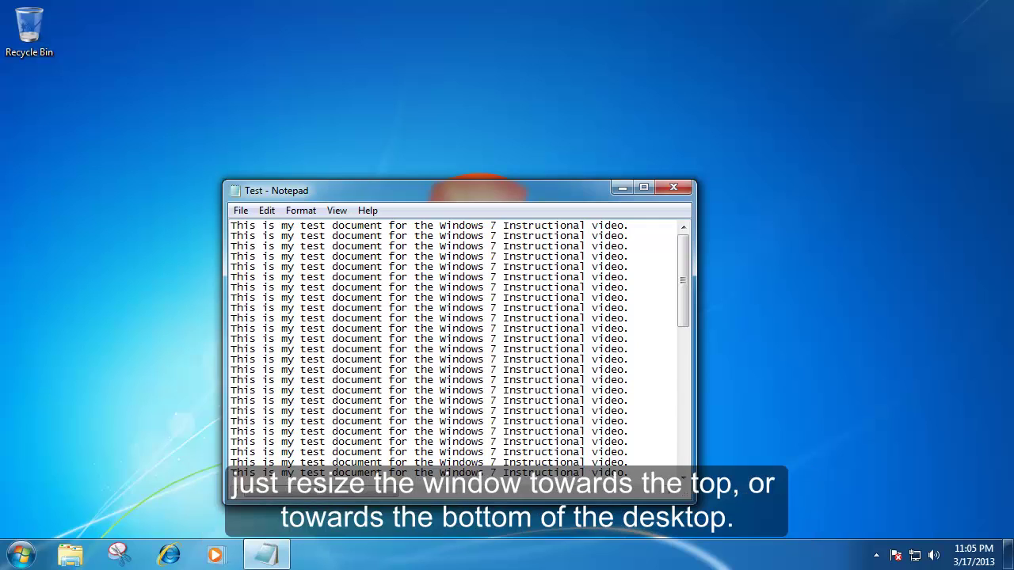
{"action": "left_click_drag", "start_coordinate": [456, 503], "coordinate": [456, 541]}
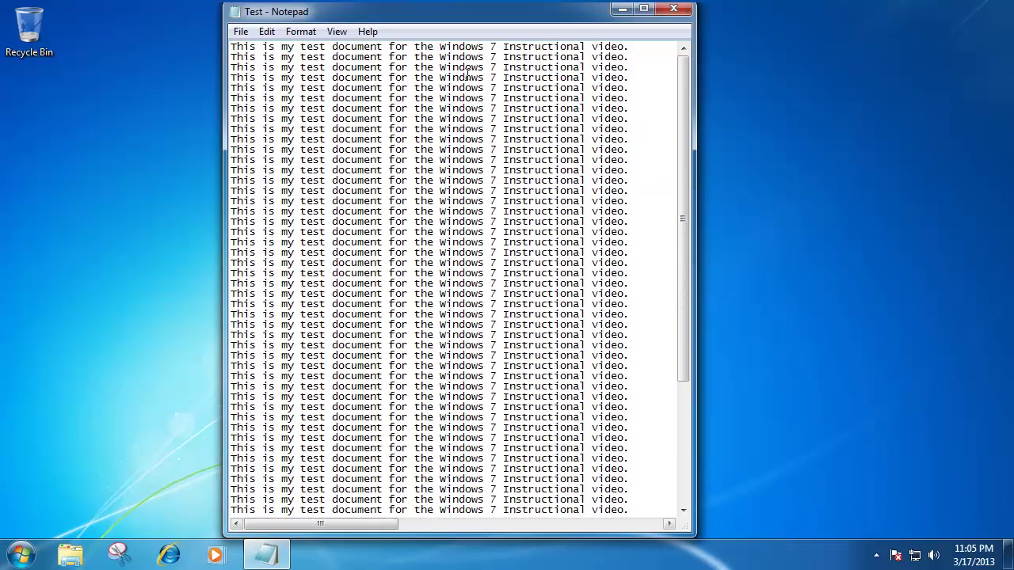
Unsnap the Test Notepad window from its full height and maximize it by moving it to the upper edge of the desktop
{"action": "left_click_drag", "start_coordinate": [478, 23], "coordinate": [476, 190]}
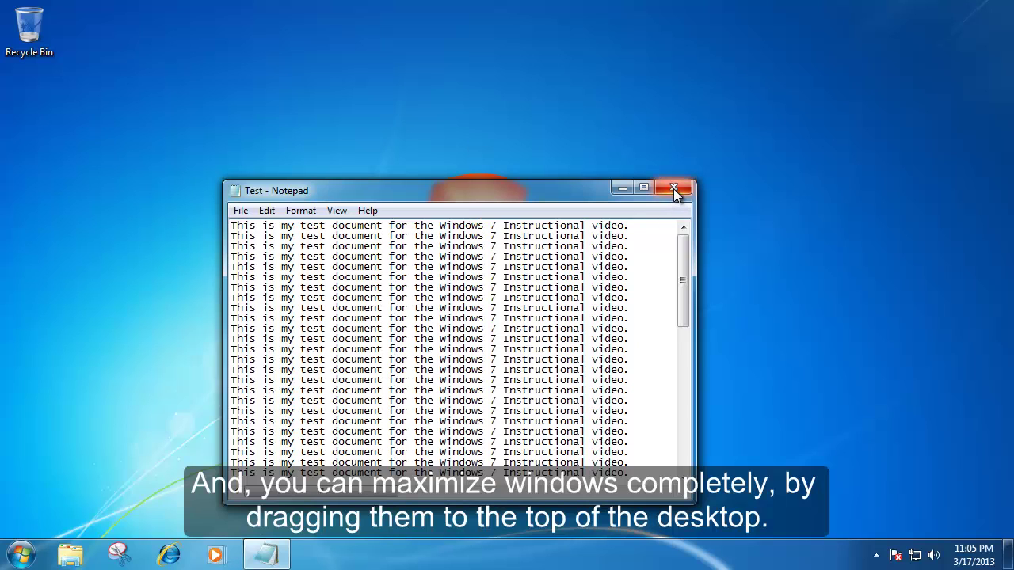
{"action": "left_click_drag", "start_coordinate": [437, 191], "coordinate": [233, 1]}
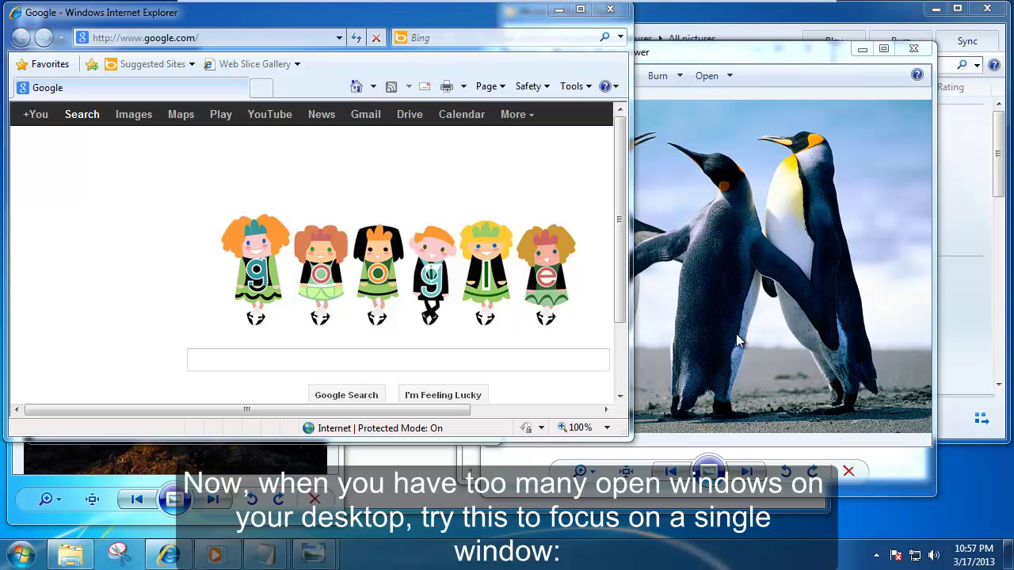
Shake the Penguins photo window to minimize all other windows, shake it again to restore them, and open the Flip 3D view
{"action": "left_click", "coordinate": [718, 56]}
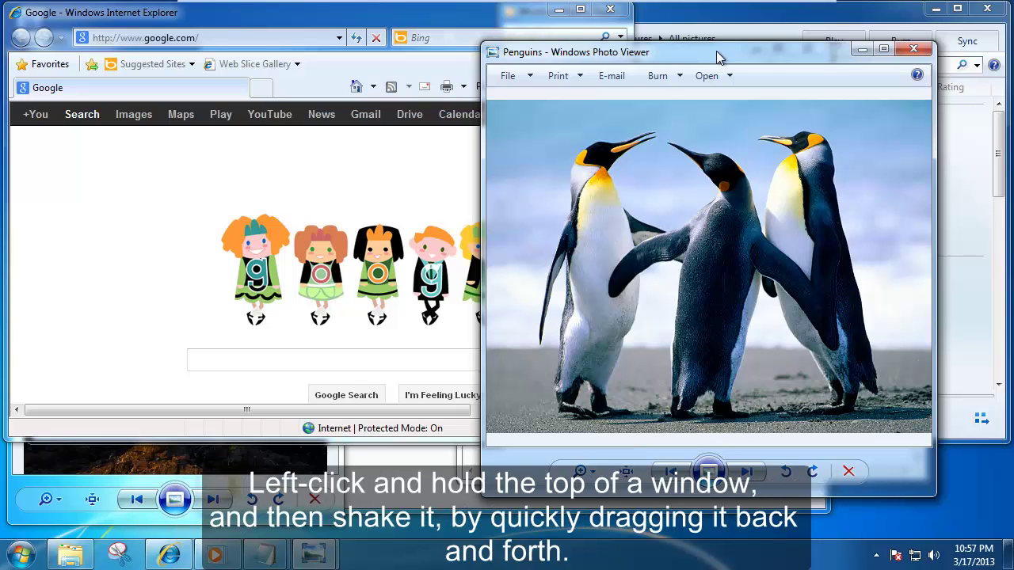
{"action": "left_click_drag", "start_coordinate": [719, 55], "coordinate": [539, 41]}
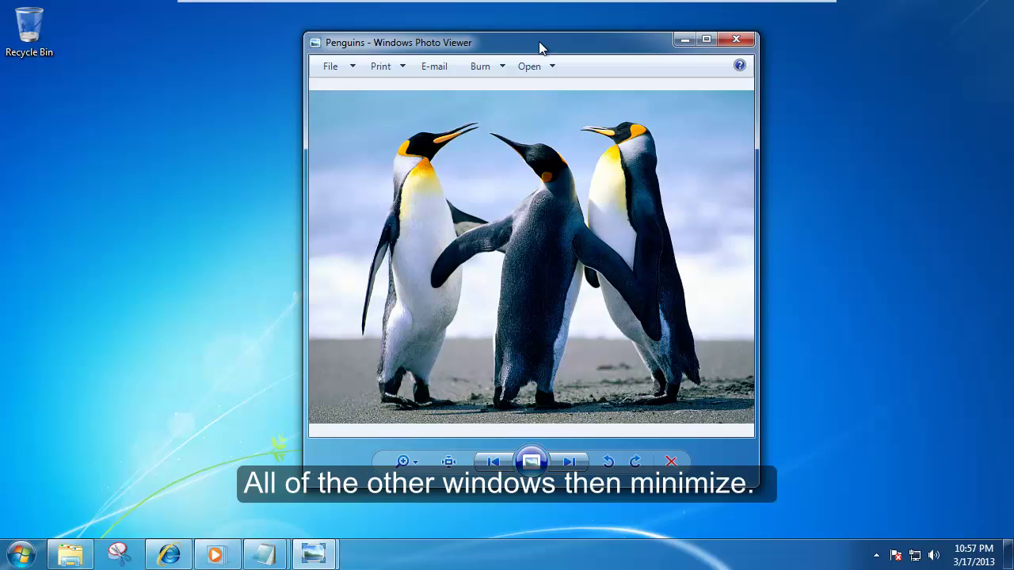
{"action": "left_click_drag", "start_coordinate": [538, 42], "coordinate": [615, 43]}
{"action": "key", "text": "super+Tab"}
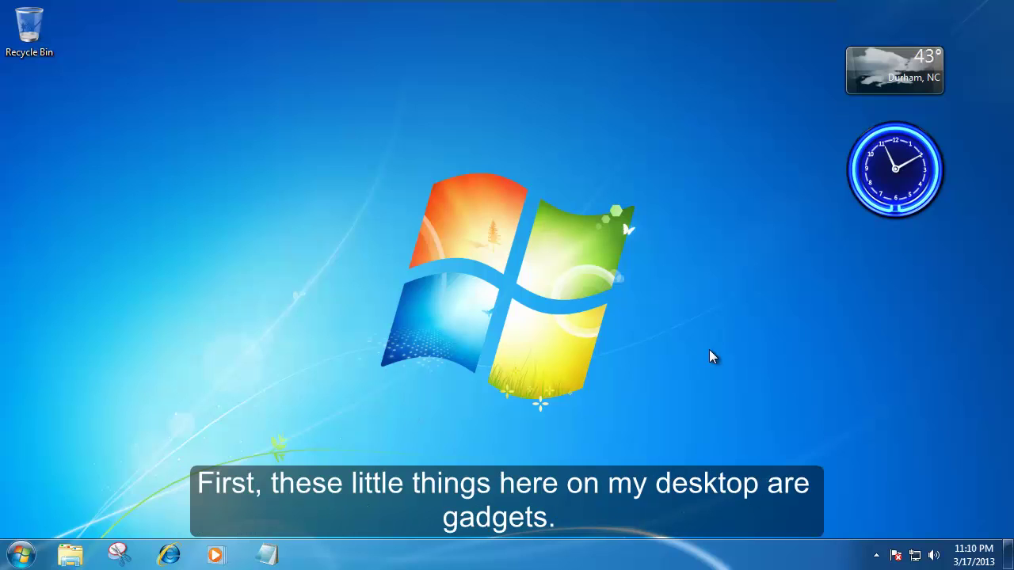
Move the clock and weather gadgets from the desktop's edge to either side of the Windows logo
{"action": "mouse_move", "coordinate": [917, 207]}
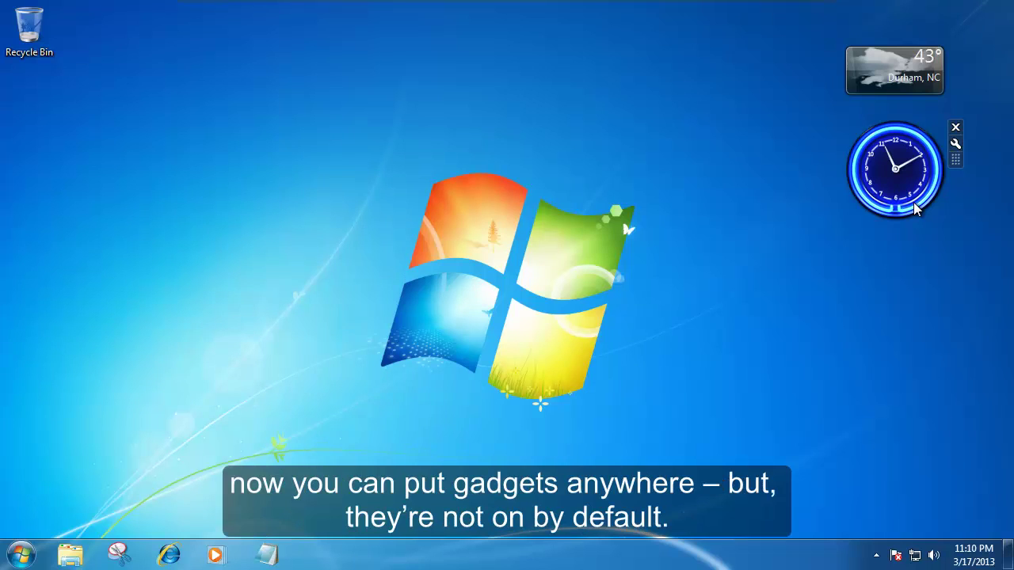
{"action": "left_click_drag", "start_coordinate": [908, 189], "coordinate": [362, 244]}
{"action": "left_click_drag", "start_coordinate": [898, 70], "coordinate": [610, 246]}
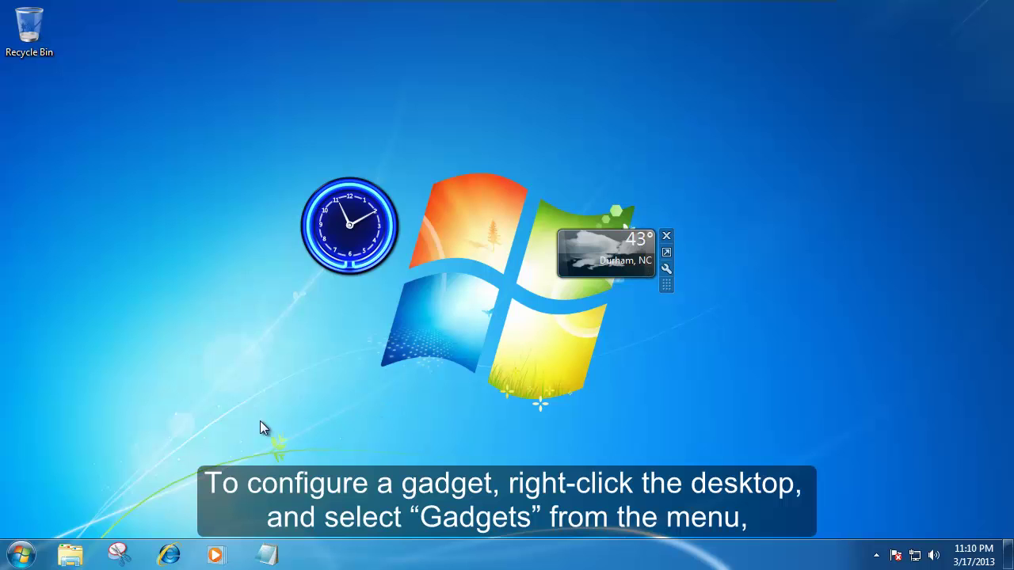
Open the desktop gadget gallery and add the CPU Meter gadget to the desktop
{"action": "right_click", "coordinate": [257, 394]}
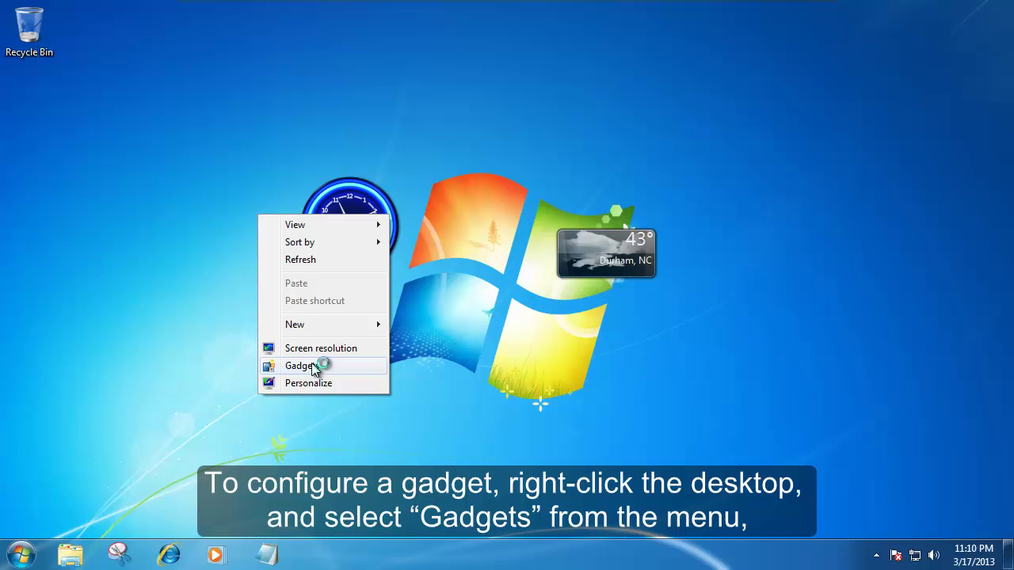
{"action": "left_click", "coordinate": [313, 369]}
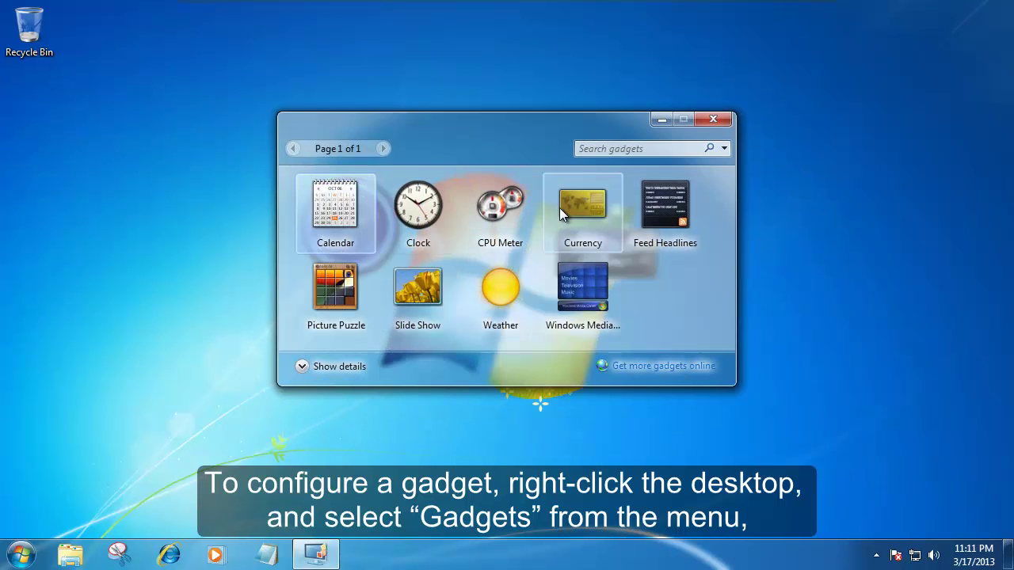
{"action": "left_click_drag", "start_coordinate": [523, 214], "coordinate": [876, 202]}
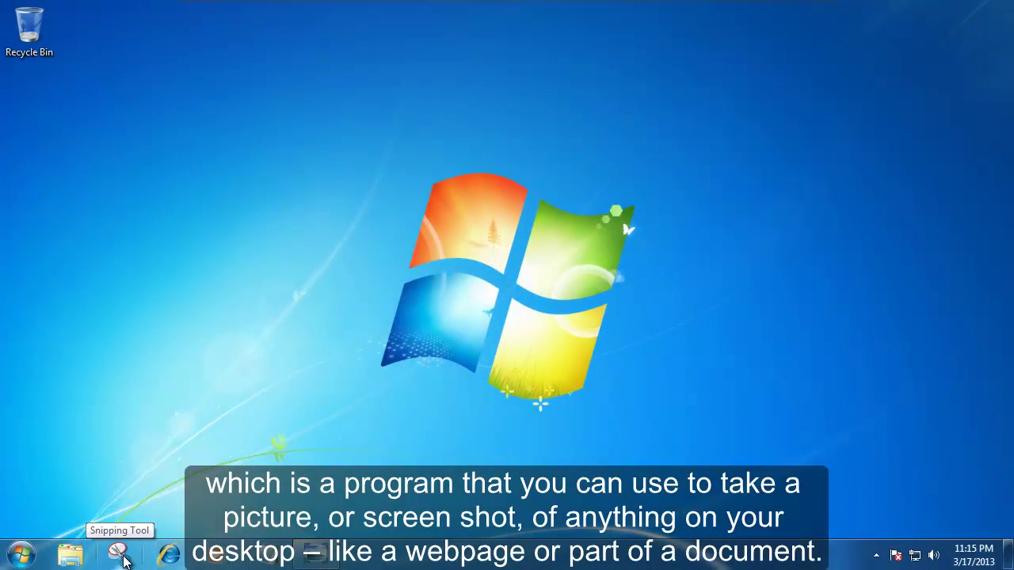
Restore the Desert photo window, launch the Snipping Tool and place its window clear of the photo
{"action": "left_click", "coordinate": [313, 554]}
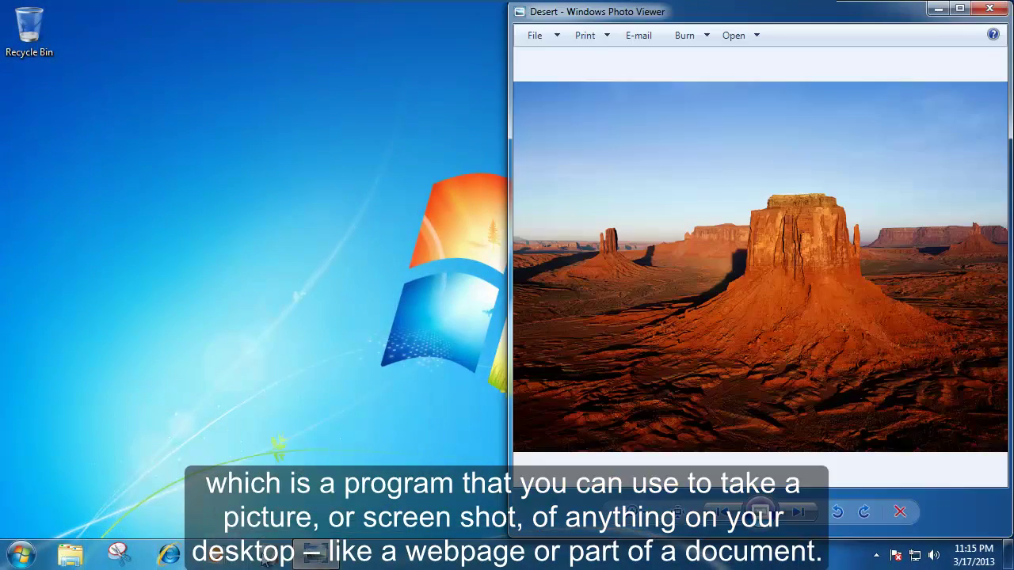
{"action": "left_click", "coordinate": [119, 555]}
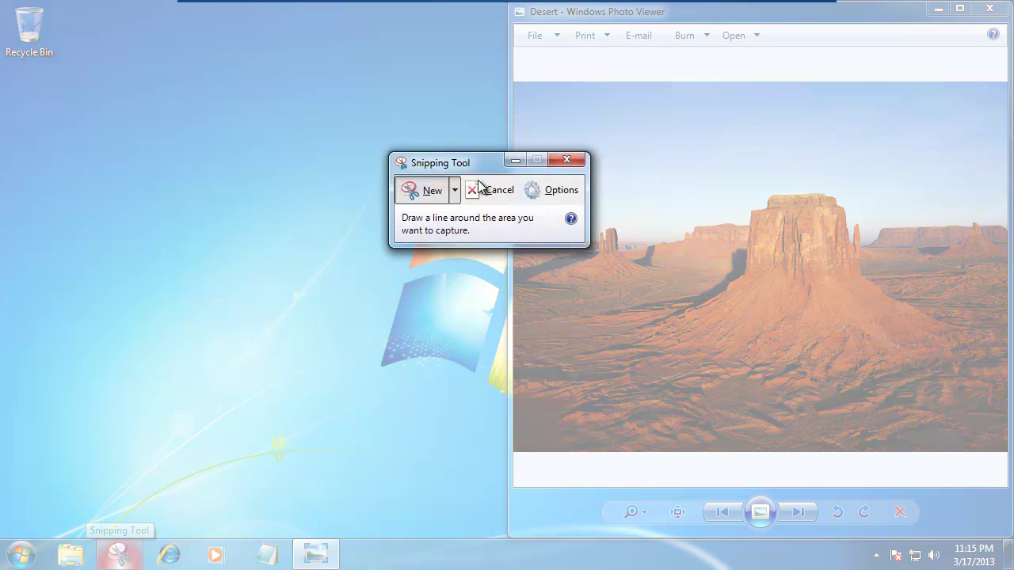
{"action": "left_click_drag", "start_coordinate": [261, 74], "coordinate": [251, 69]}
Capture a Rectangular Snip of the central butte in the Desert photo and move the resulting snip window beside the photo
{"action": "left_click", "coordinate": [224, 91]}
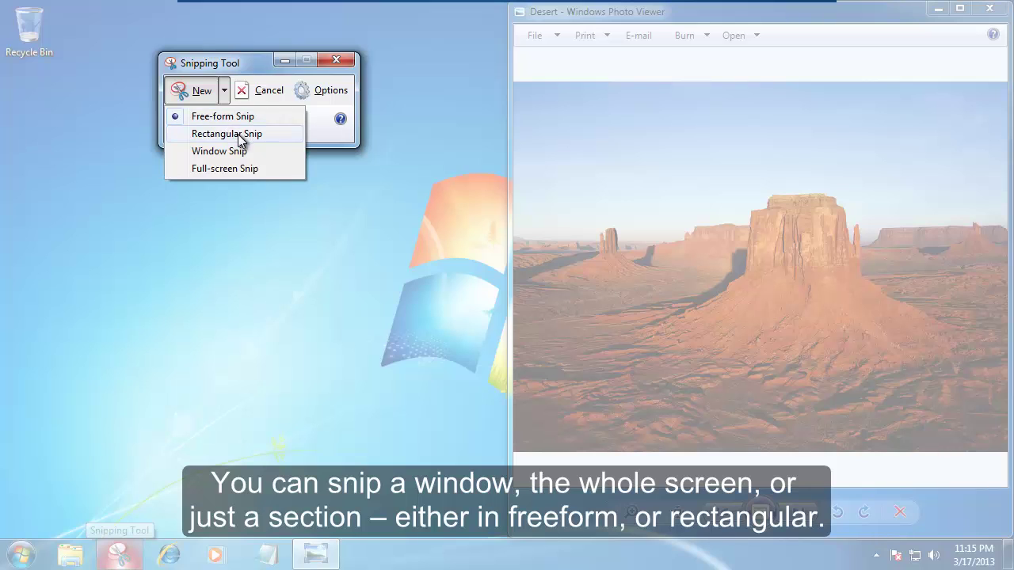
{"action": "left_click", "coordinate": [229, 135]}
{"action": "left_click_drag", "start_coordinate": [648, 147], "coordinate": [950, 402]}
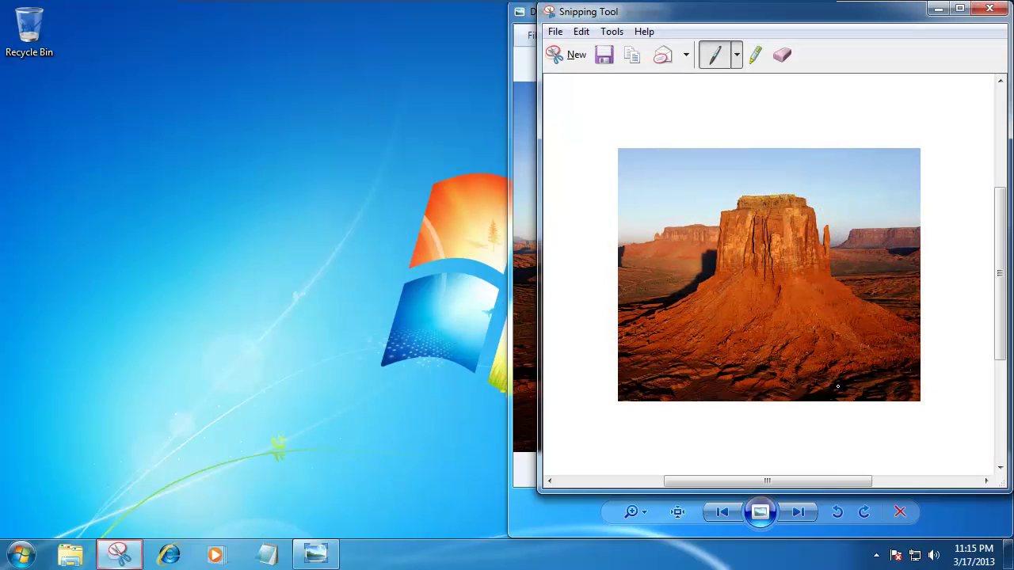
{"action": "left_click_drag", "start_coordinate": [784, 14], "coordinate": [339, 39]}
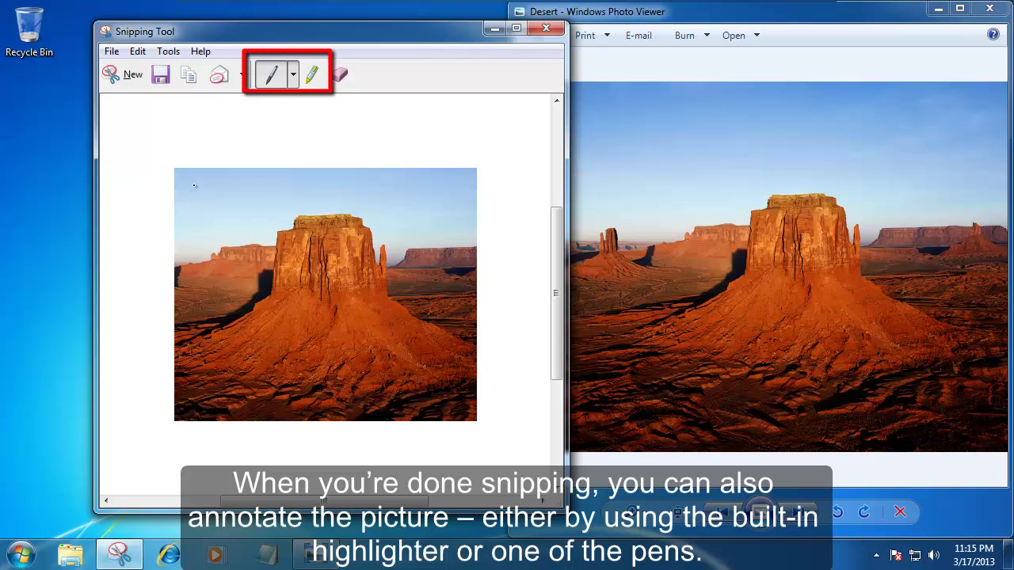
Annotate the sky in the snip with the pen and highlighter, and erase the marks
{"action": "mouse_move", "coordinate": [195, 187]}
{"action": "left_mouse_down"}
{"action": "mouse_move", "coordinate": [204, 176]}
{"action": "mouse_move", "coordinate": [249, 192]}
{"action": "mouse_move", "coordinate": [354, 187]}
{"action": "left_mouse_up"}
{"action": "left_click", "coordinate": [311, 74]}
{"action": "left_click", "coordinate": [339, 74]}
{"action": "left_click", "coordinate": [354, 184]}
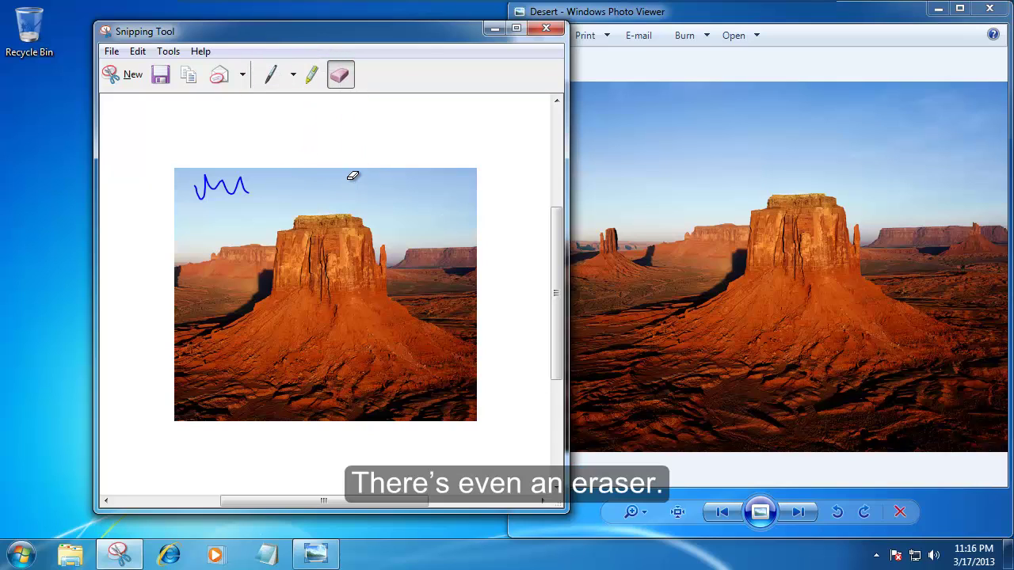
{"action": "left_click", "coordinate": [249, 180]}
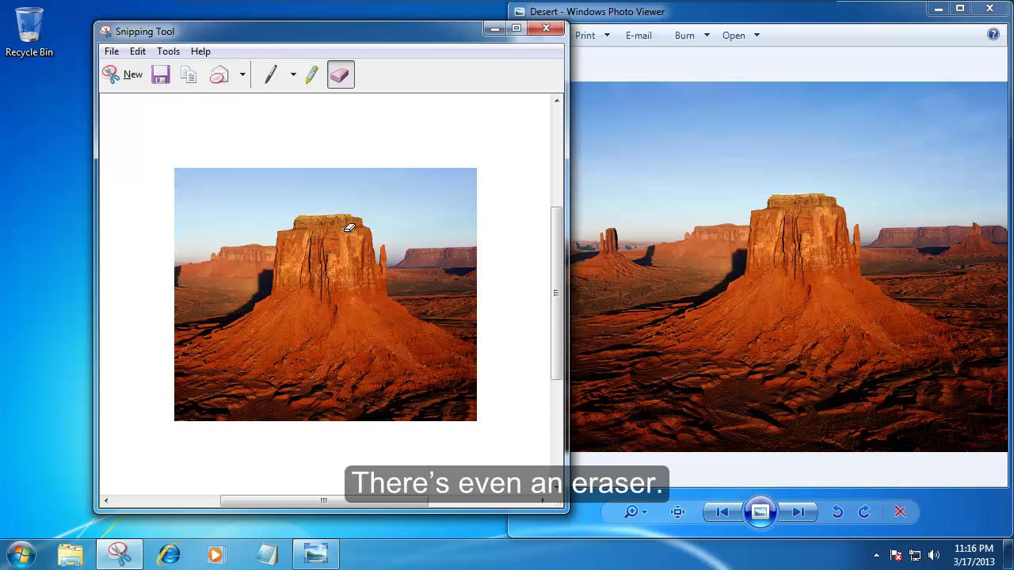